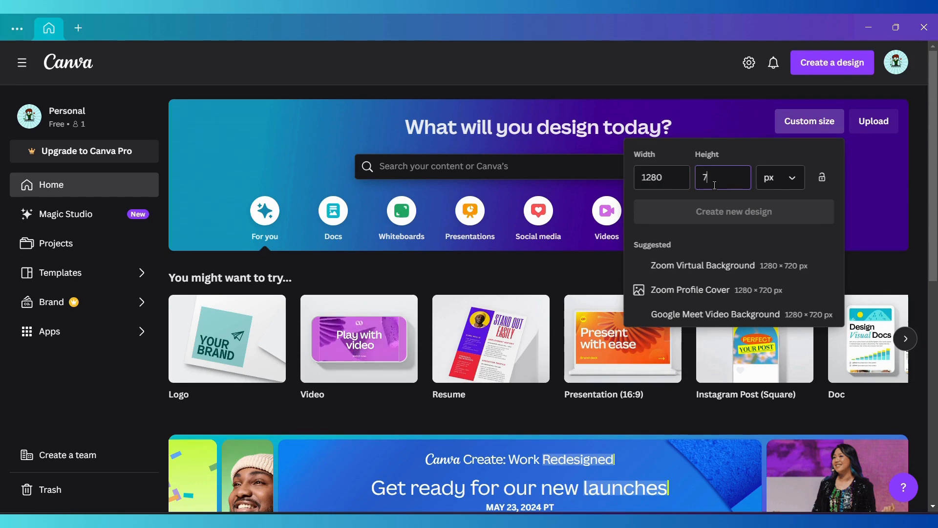
- Create a blank 1280 × 720 px design and search the elements for "letter" frames
click(714, 211)
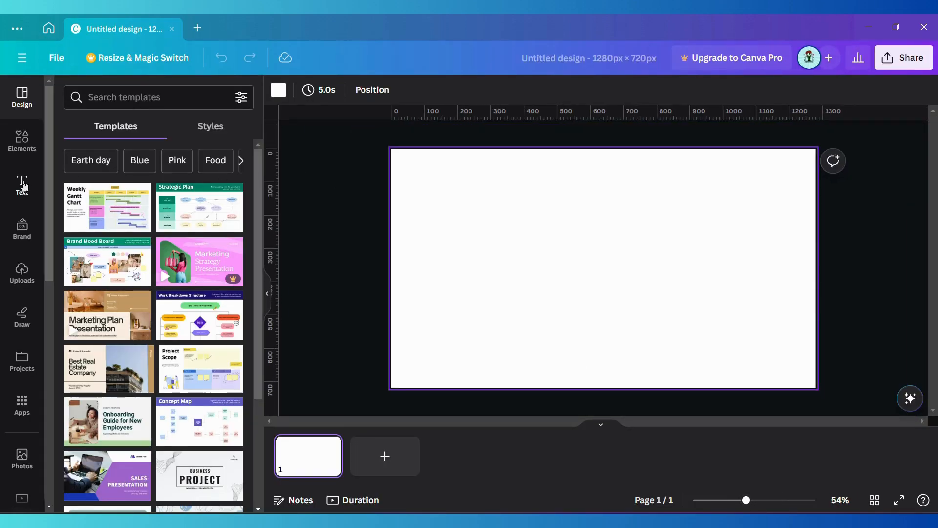
click(21, 139)
click(130, 96)
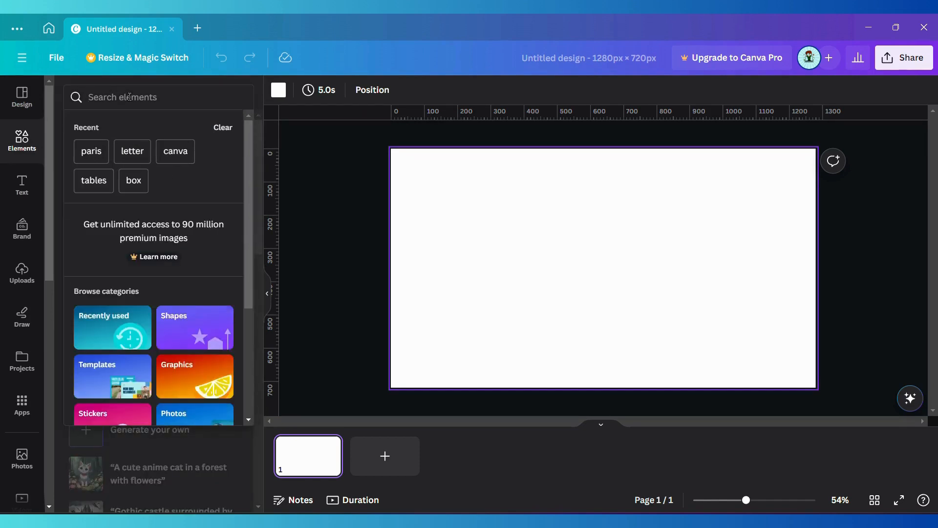
text(letter)
key(Return)
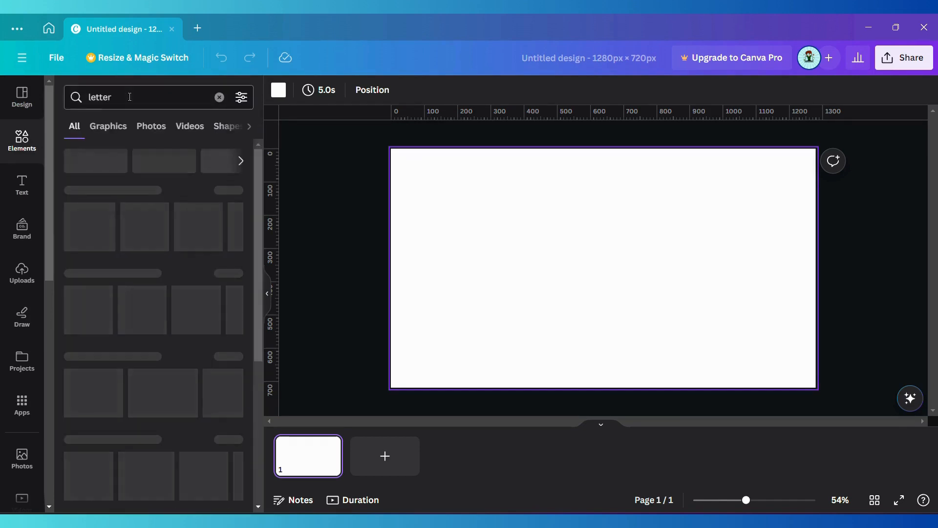
click(233, 274)
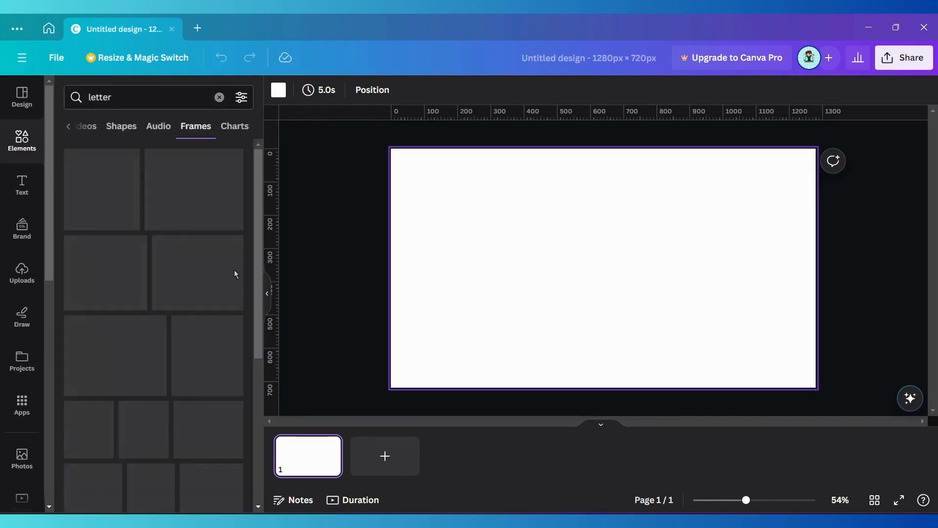
- Add the P, A and R letter frames and place them side by side, starting near the page's left edge
click(229, 338)
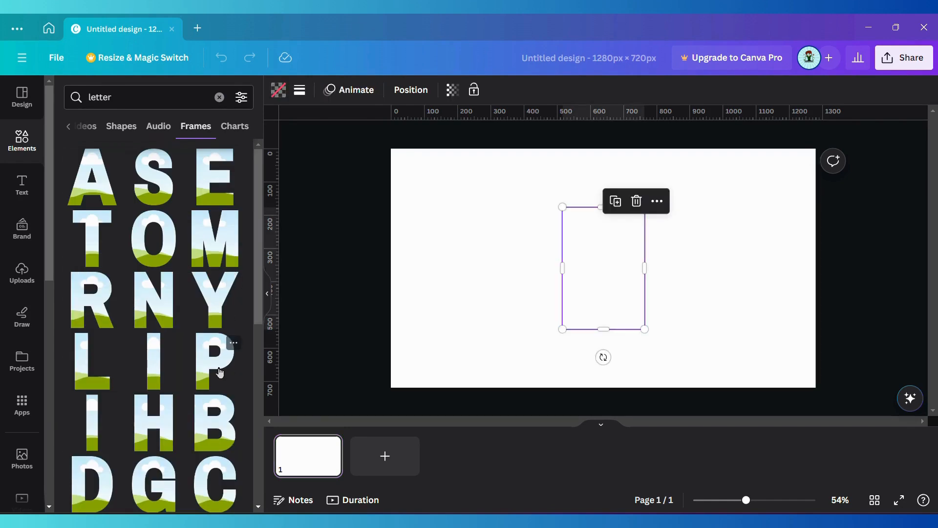
drag(582, 215, 432, 245)
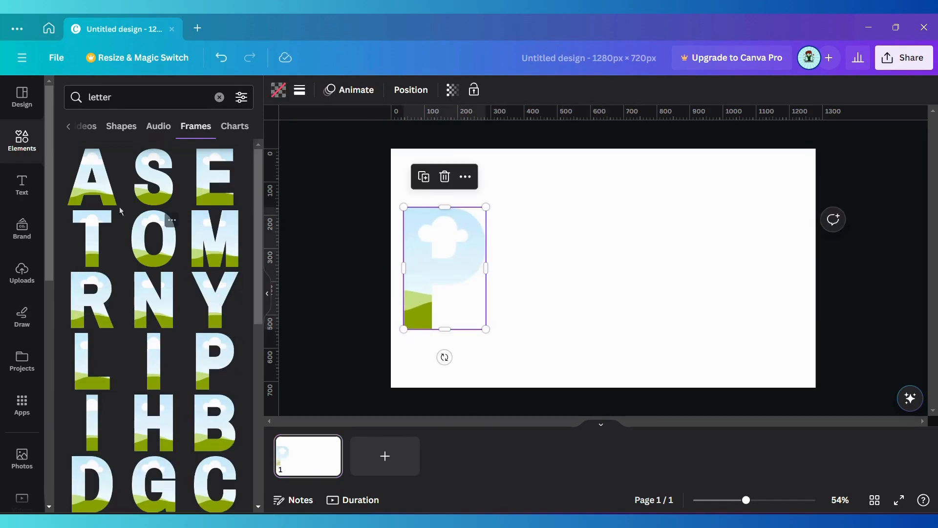
click(107, 190)
drag(629, 268, 554, 268)
click(116, 294)
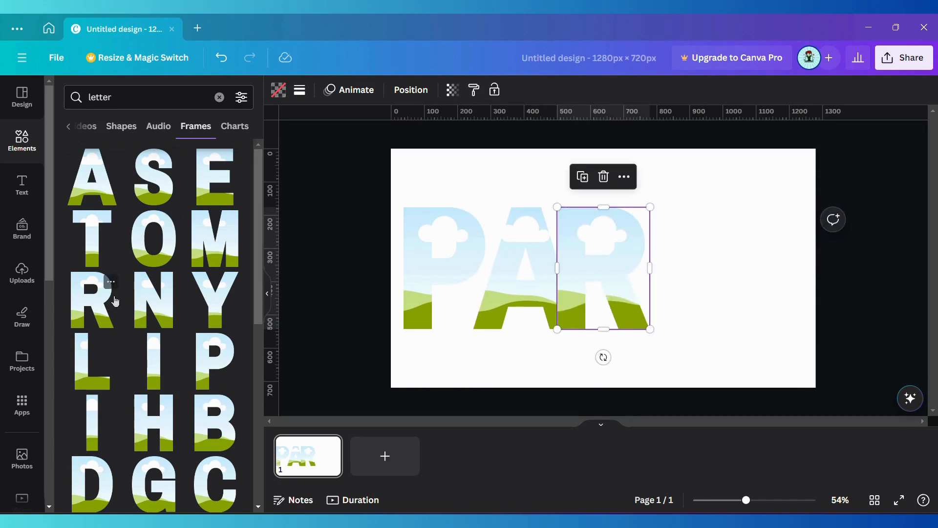
drag(606, 253, 627, 250)
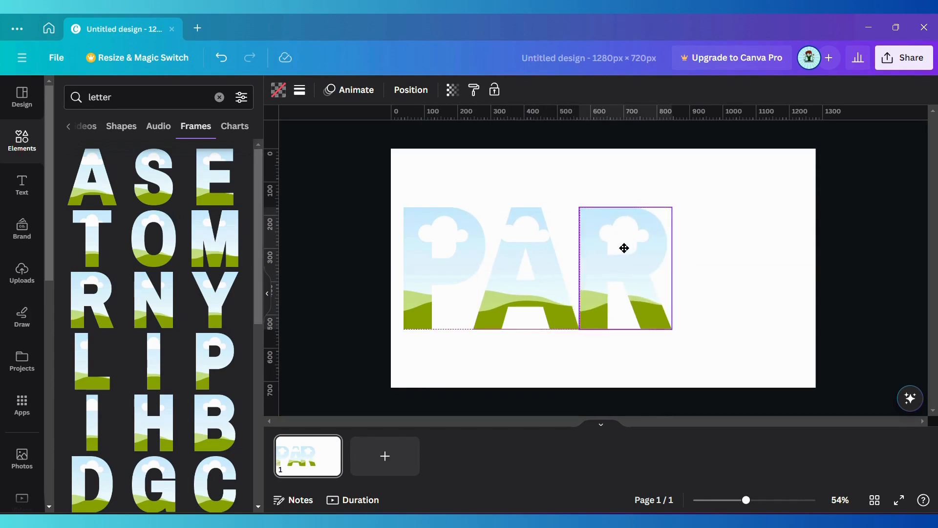
- Add the I and S letter frames after the R to complete the word PARIS across the page
click(159, 373)
drag(601, 283, 698, 284)
click(152, 194)
drag(600, 276, 765, 276)
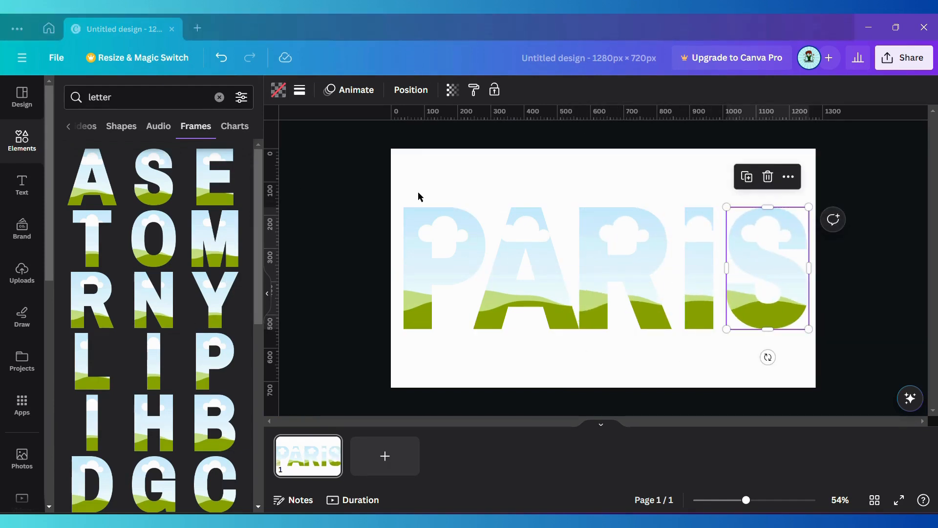
drag(401, 195, 828, 339)
click(706, 354)
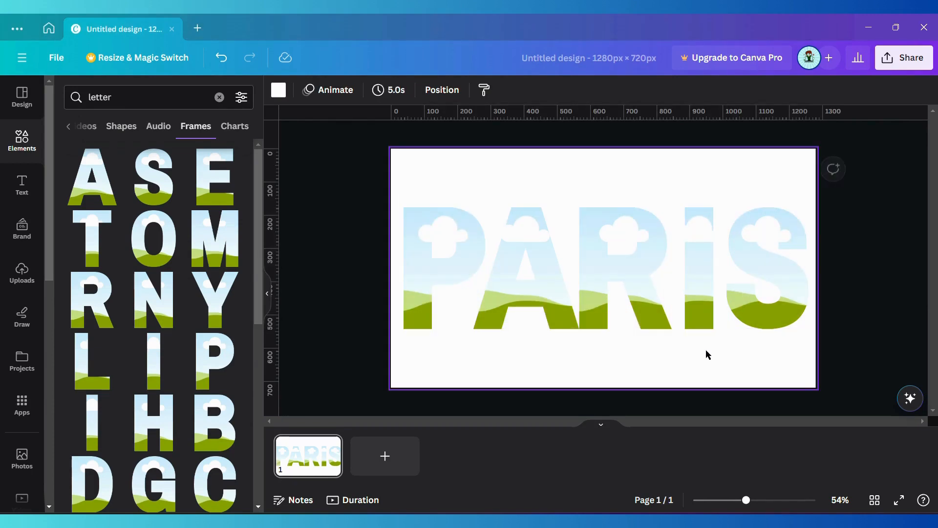
- Even out the spacing of PARIS by nudging the A, I, S and P frames slightly left
click(524, 286)
drag(523, 287, 516, 285)
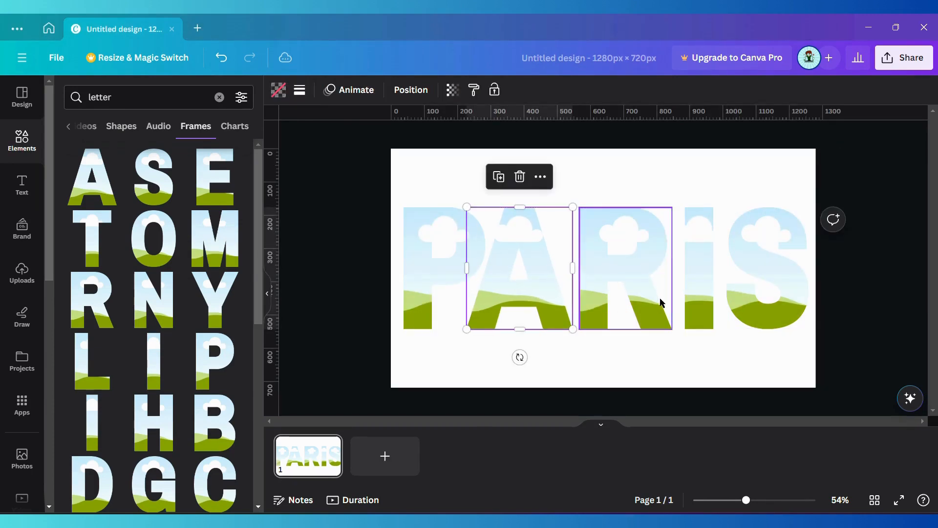
click(691, 303)
drag(691, 304, 687, 299)
drag(606, 294, 603, 287)
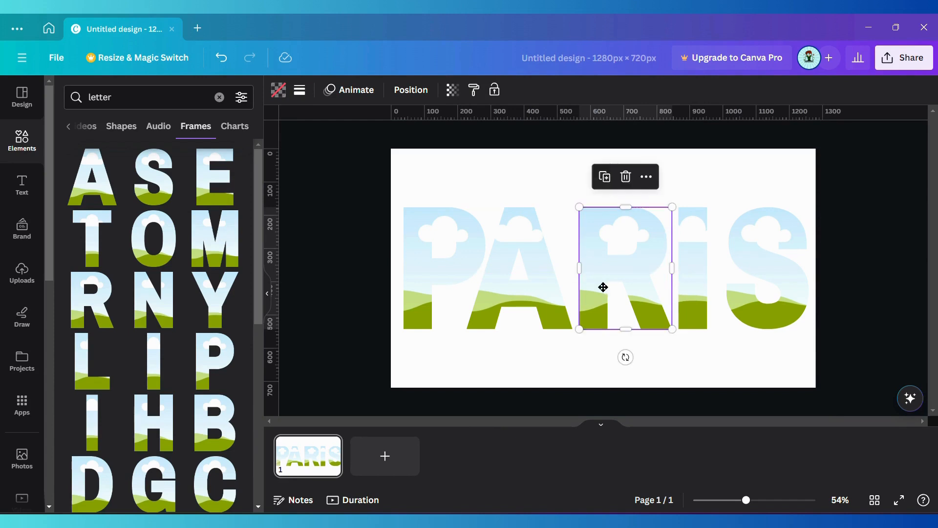
click(764, 303)
drag(764, 303, 753, 296)
click(509, 314)
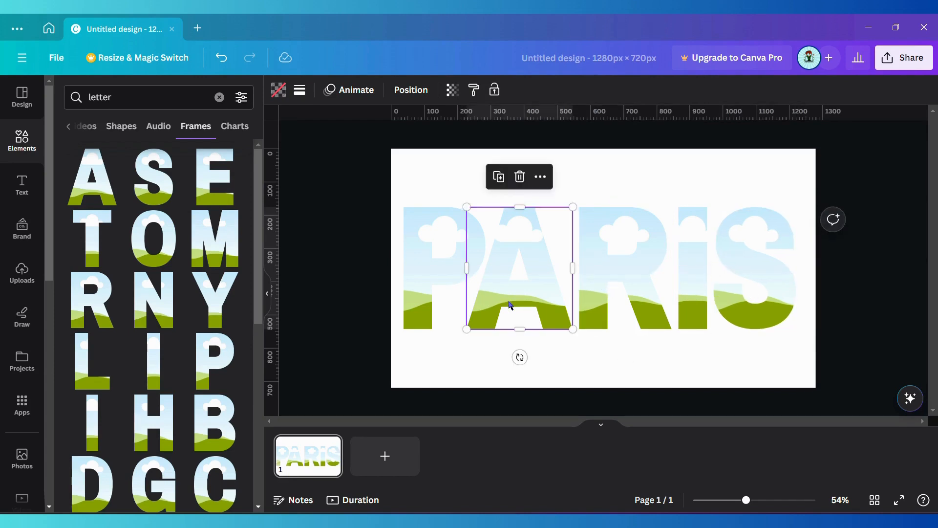
mouse_move(509, 314)
mouse_down()
mouse_move(512, 306)
mouse_move(509, 319)
mouse_up()
click(423, 288)
drag(422, 287, 419, 287)
- Resize all five letter frames together to about 888 × 562 px, positioned in the middle of the page
drag(398, 189, 673, 331)
click(399, 185)
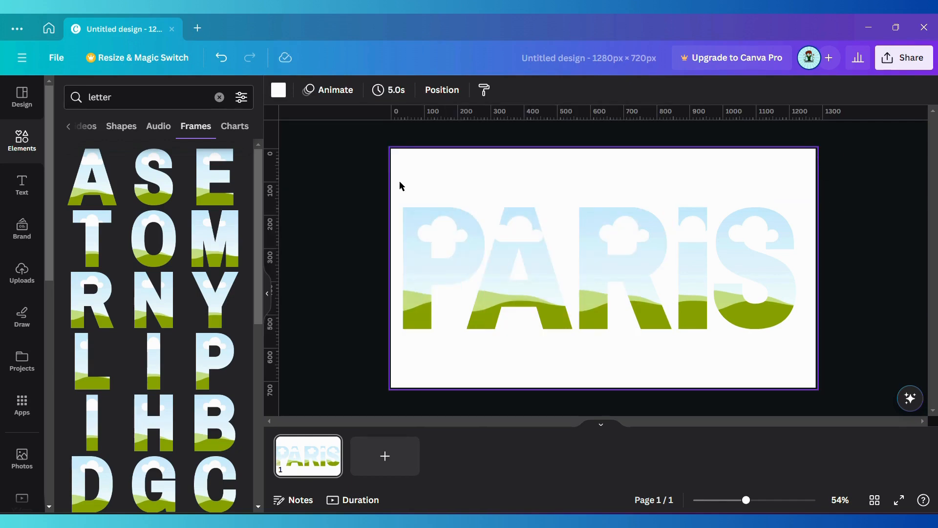
drag(399, 185, 794, 339)
drag(793, 205, 700, 250)
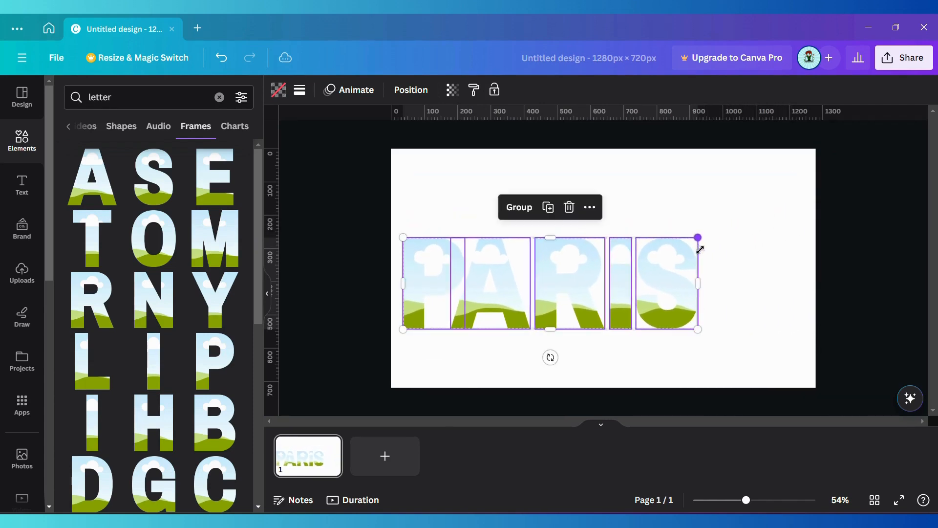
drag(602, 302, 666, 335)
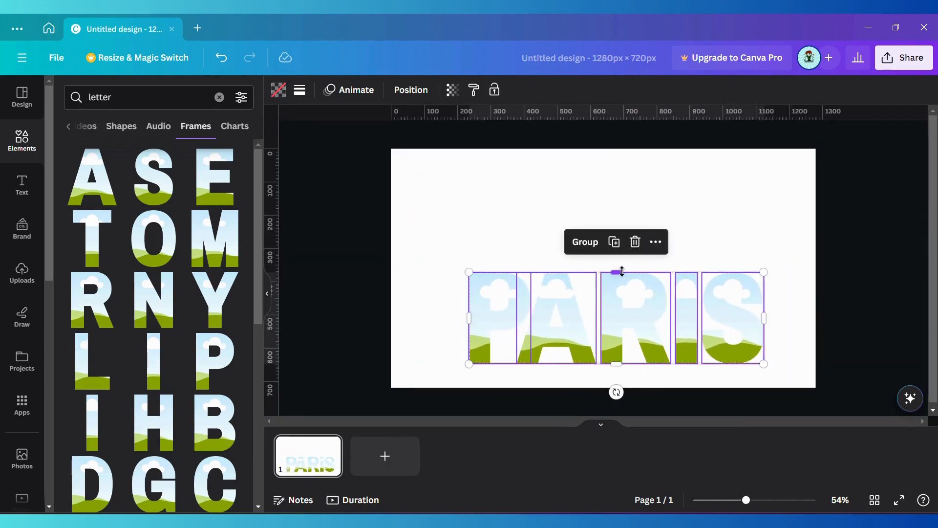
drag(616, 272, 615, 177)
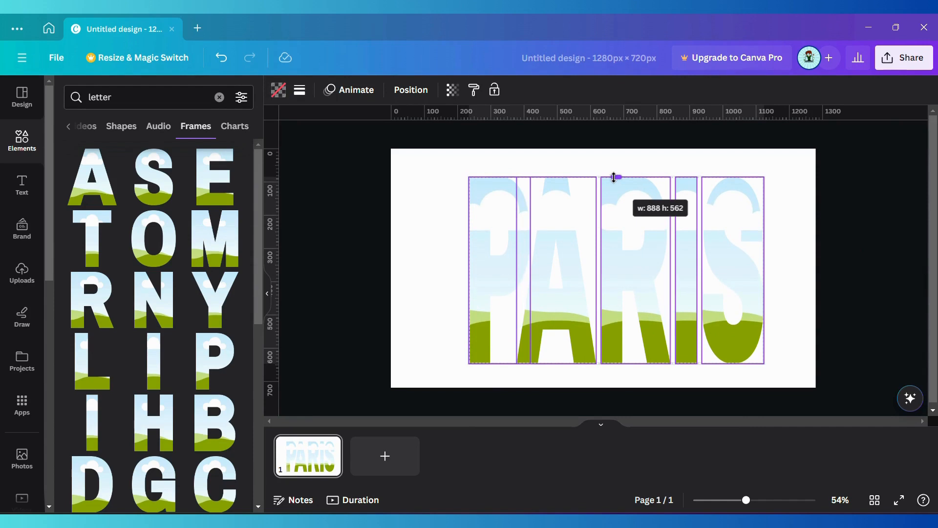
click(807, 272)
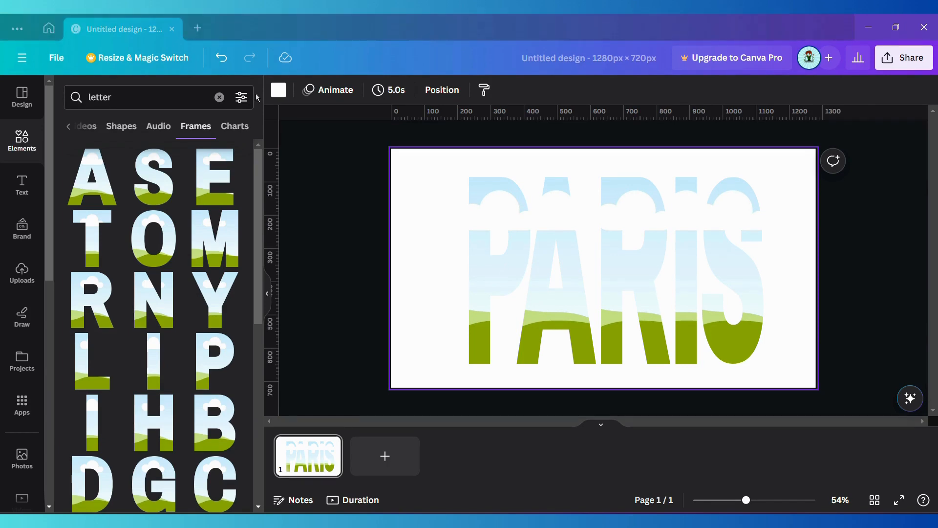
- Search the photos for "paris" and add the wide dusk panorama with the lit Eiffel Tower to the page
click(220, 98)
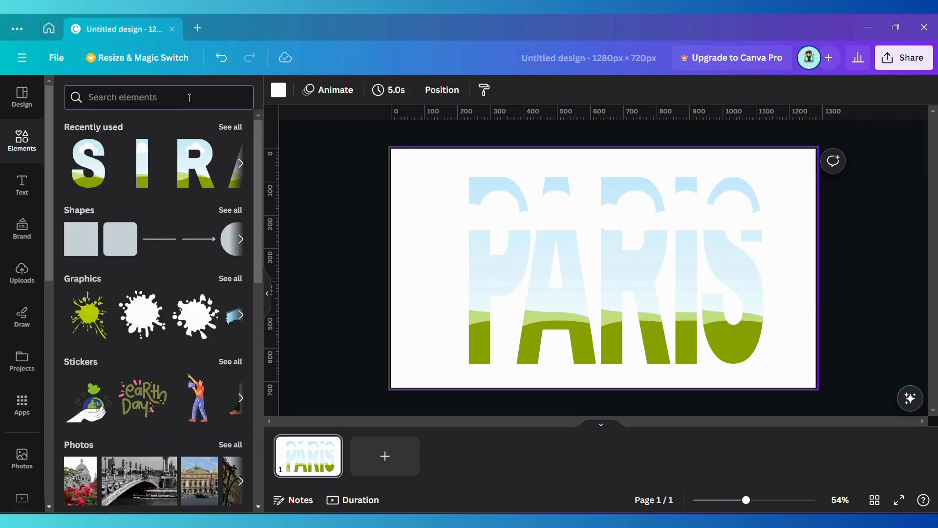
click(189, 98)
text(paris)
key(Return)
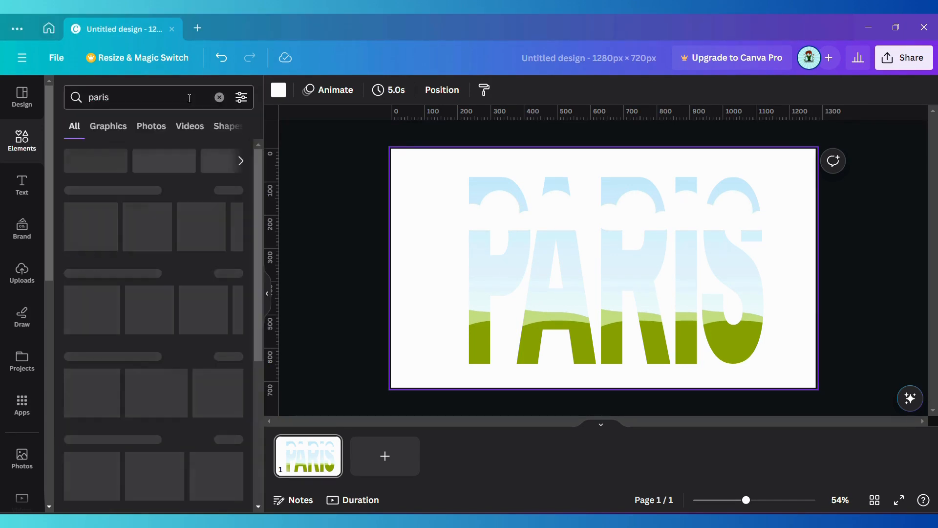
click(151, 127)
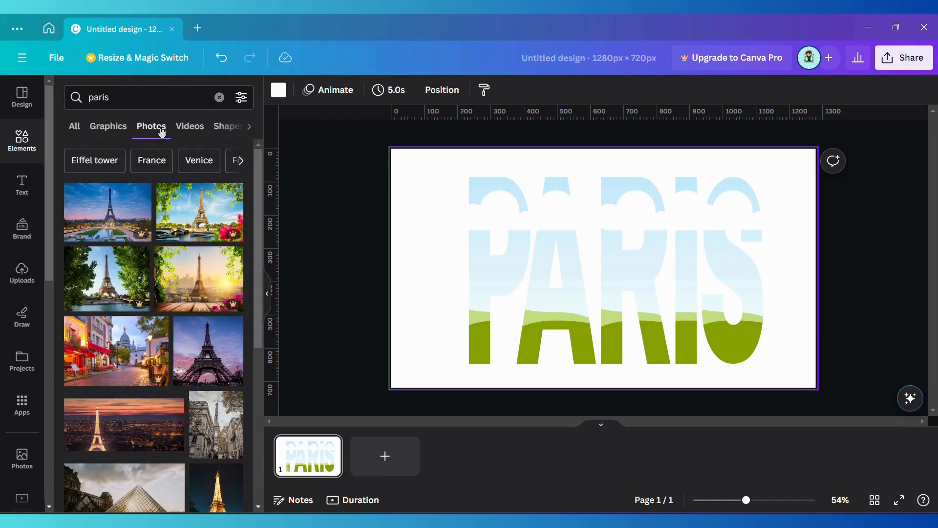
scroll(145, 261, down, 3)
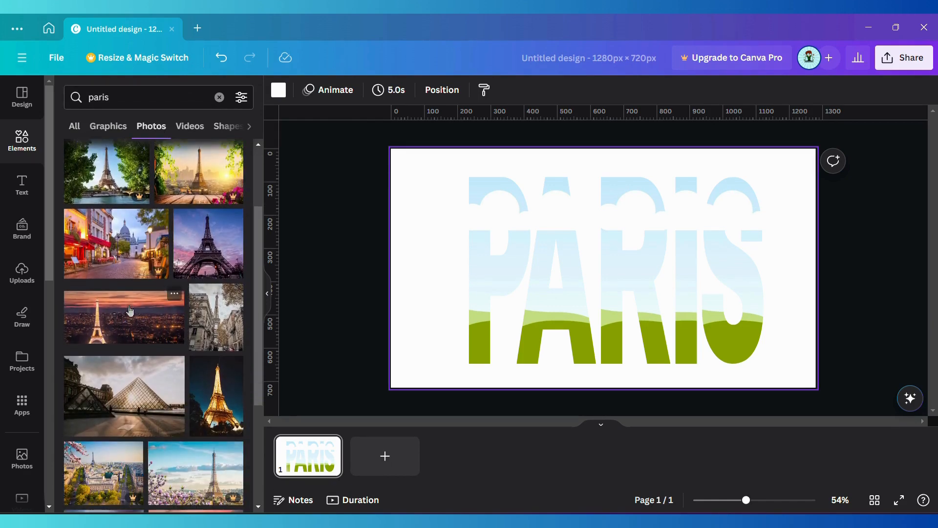
click(128, 322)
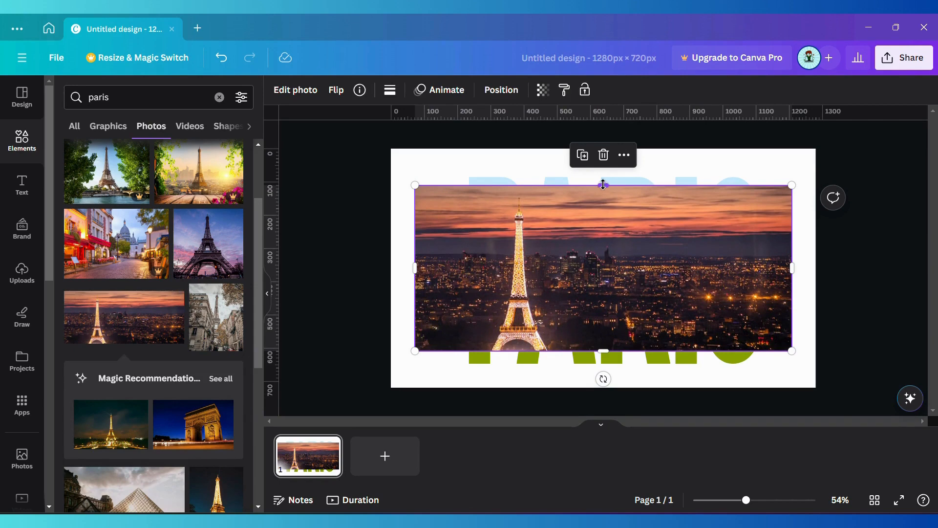
- Adjust all four sides of the Eiffel Tower photo so it just covers the word PARIS
drag(603, 184, 603, 171)
drag(602, 349, 604, 364)
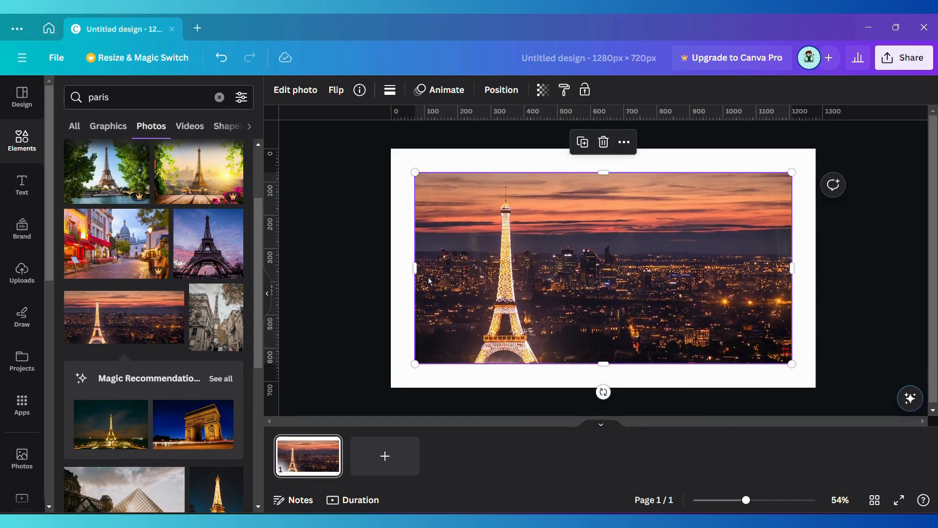
drag(430, 266, 471, 266)
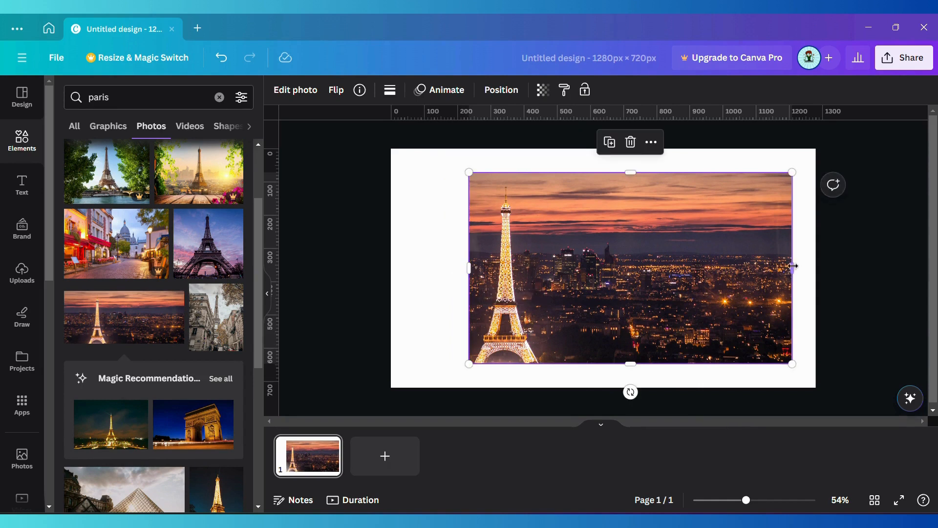
mouse_move(793, 267)
mouse_down()
mouse_move(734, 271)
mouse_move(776, 274)
mouse_up()
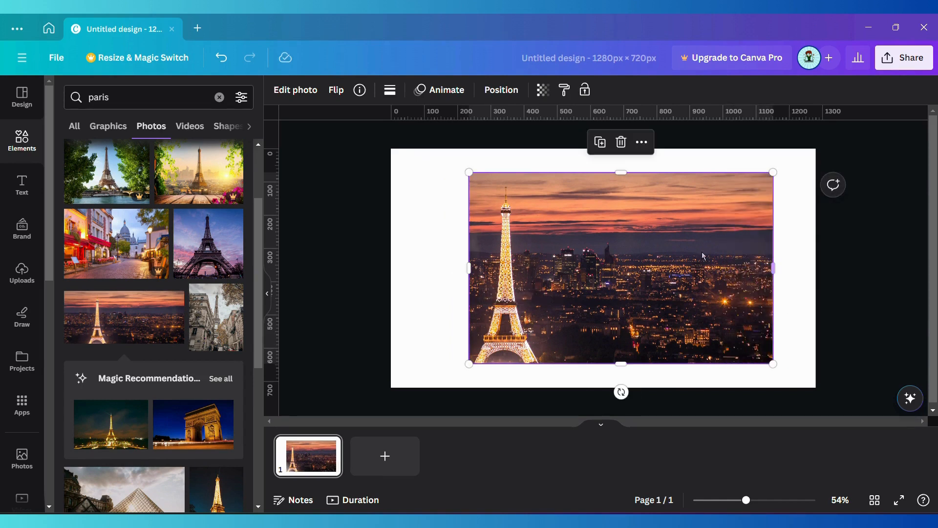
click(410, 37)
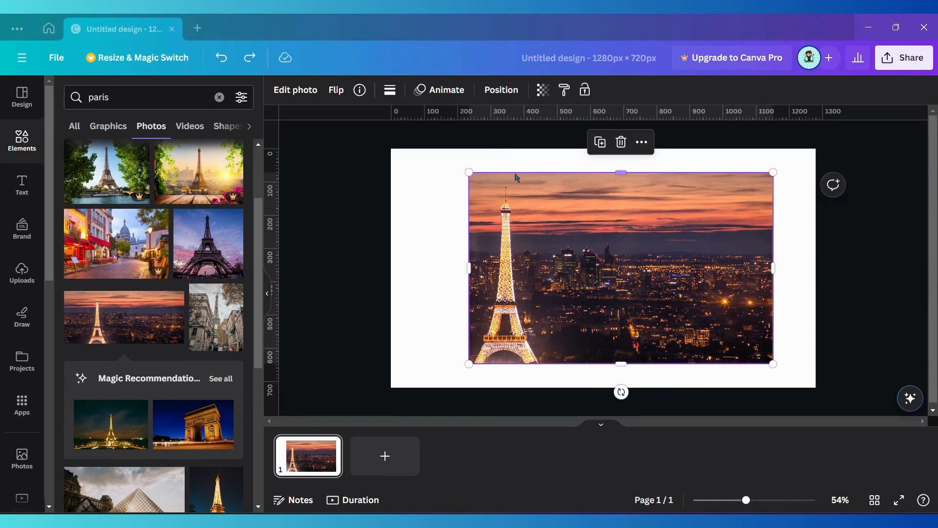
- Send the Eiffel Tower photo to the back, behind the letter frames
click(637, 143)
mouse_move(733, 199)
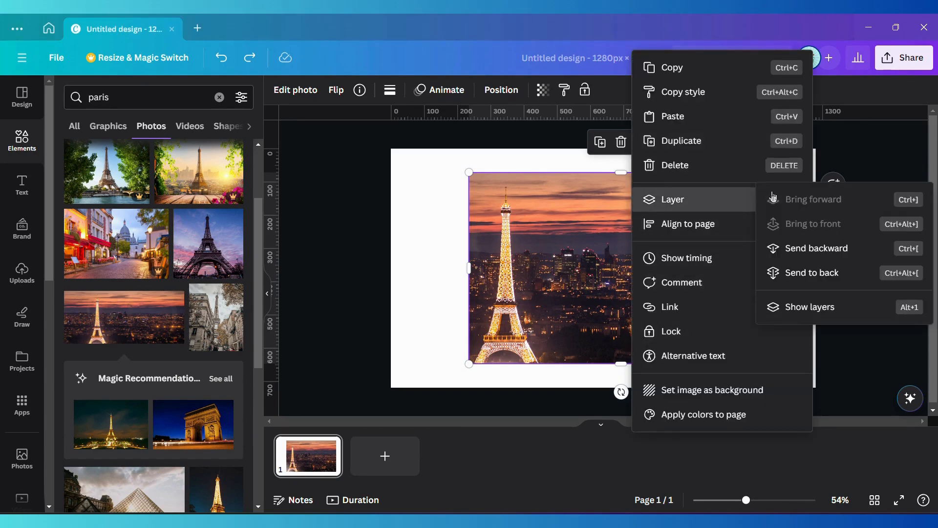
click(817, 272)
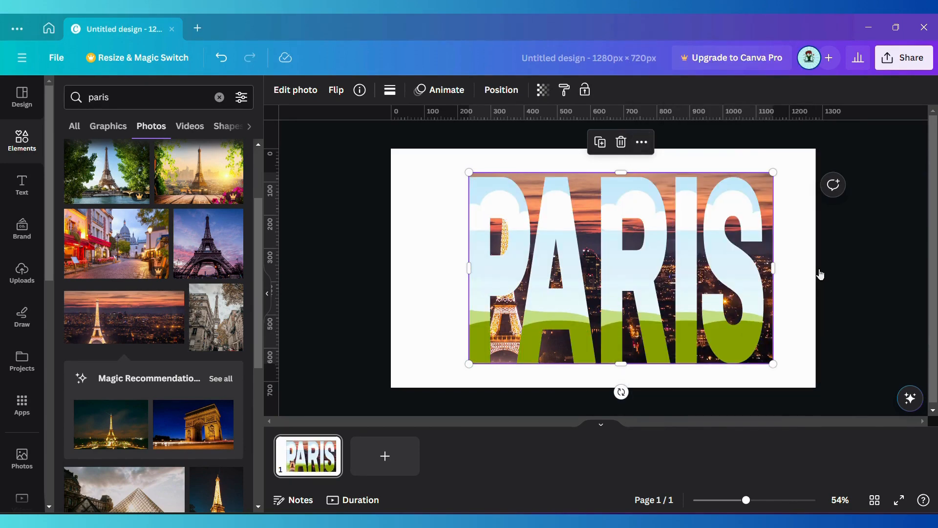
- Duplicate the background photo twice, filling the P and A letter frames with one copy each
click(603, 145)
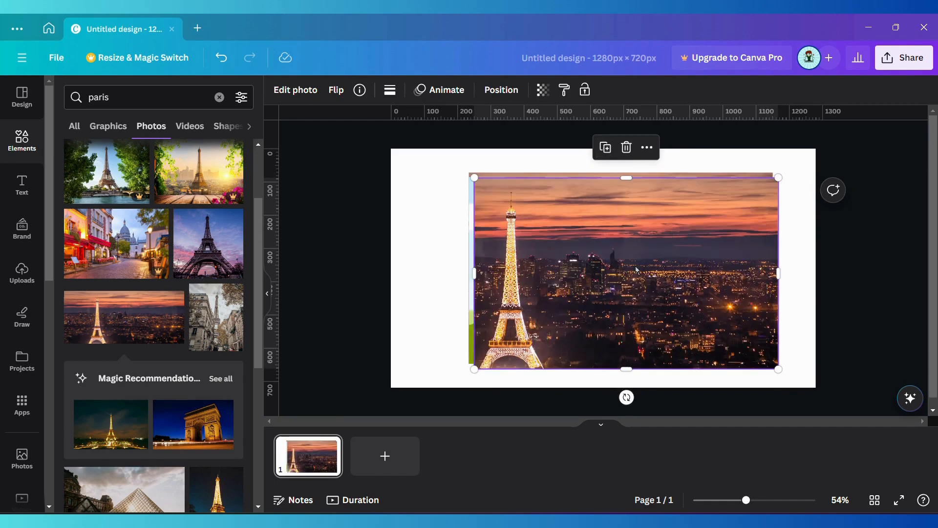
drag(631, 263, 509, 279)
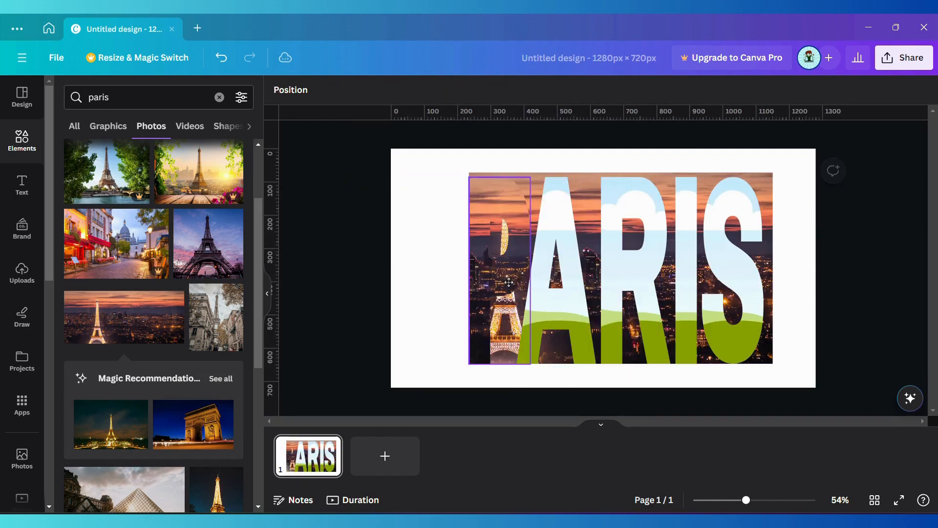
click(600, 180)
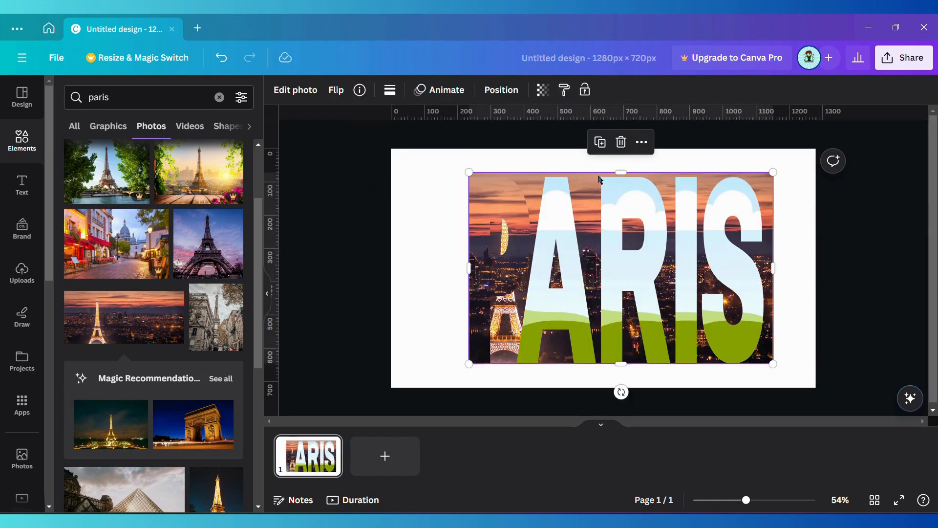
click(601, 142)
drag(621, 254, 562, 269)
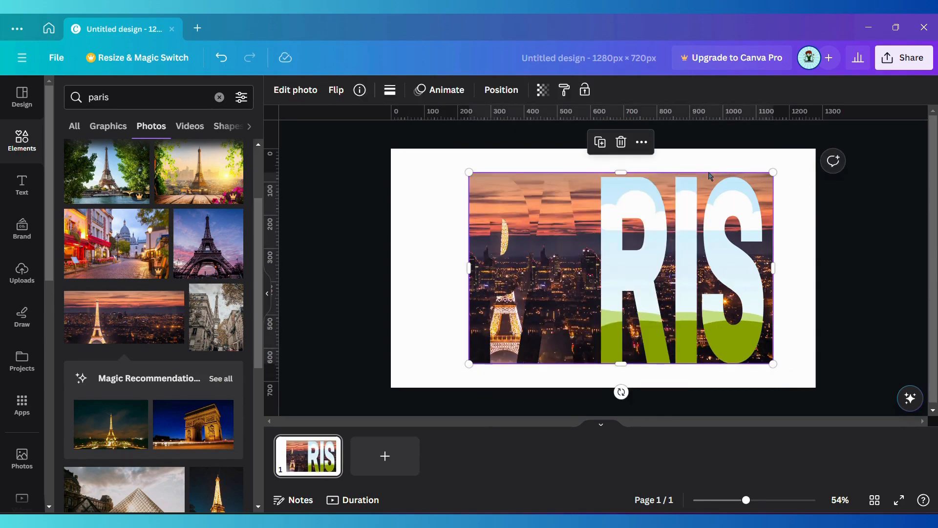
- Duplicate the background photo three times, filling the R, I and S letter frames with one copy each
click(601, 143)
mouse_move(620, 269)
mouse_down()
mouse_move(650, 274)
mouse_move(635, 264)
mouse_up()
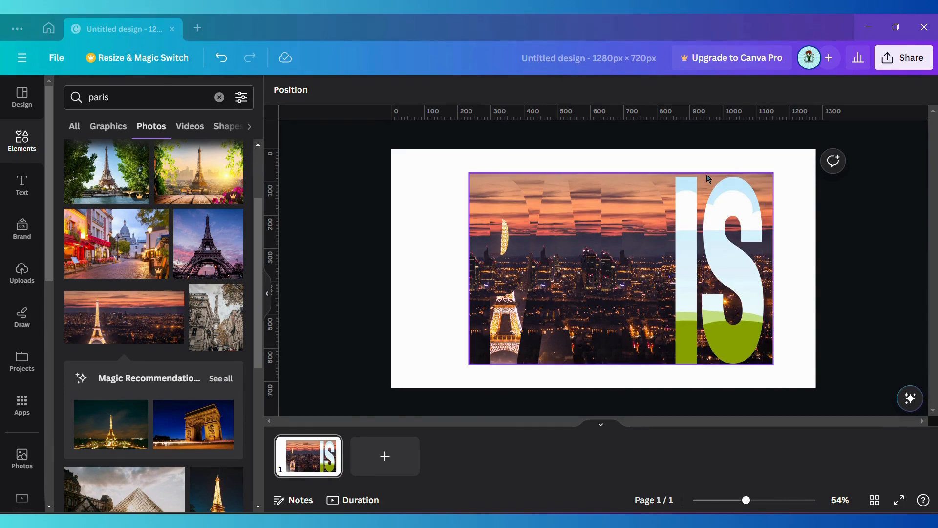
click(587, 245)
click(601, 143)
drag(688, 248, 733, 225)
click(601, 142)
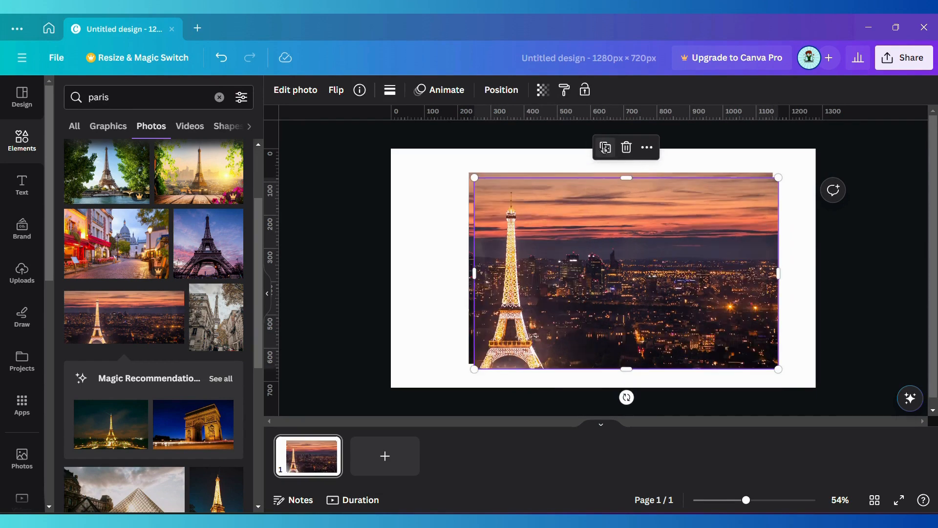
drag(656, 272, 651, 243)
- Reposition the photo inside the P, A and R frames so each crop lines up with the background photo
double_click(485, 269)
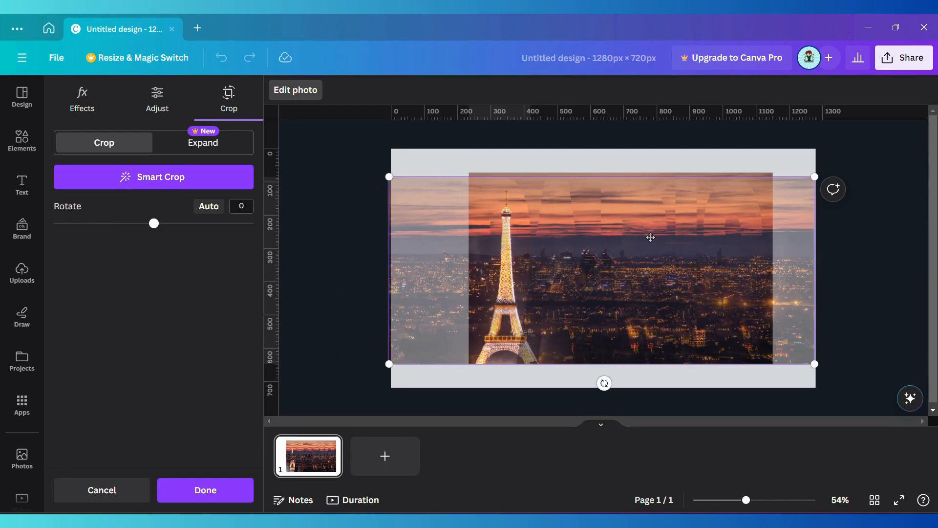
click(219, 491)
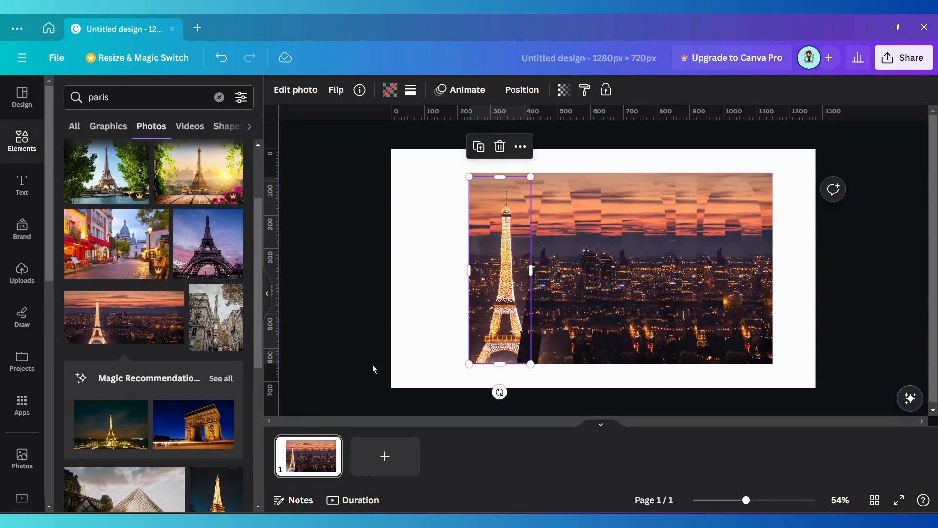
double_click(559, 248)
drag(446, 270, 510, 254)
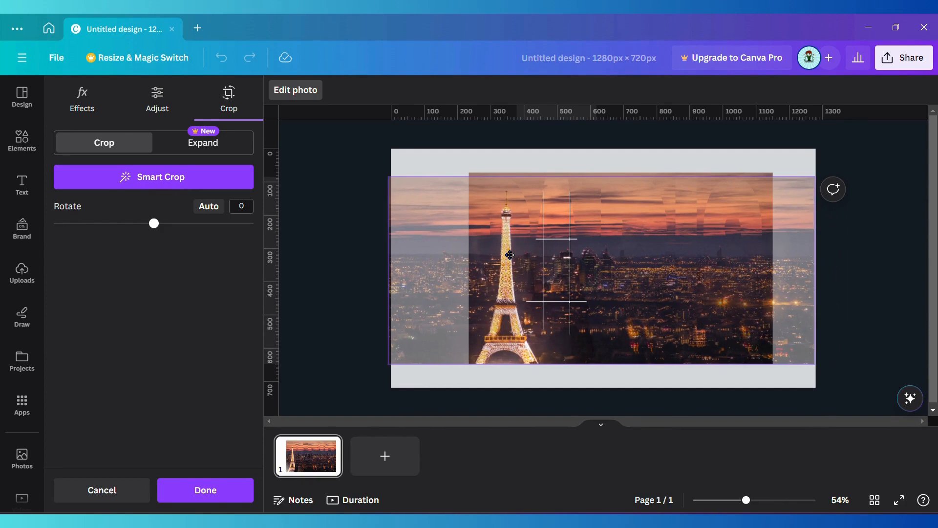
click(210, 481)
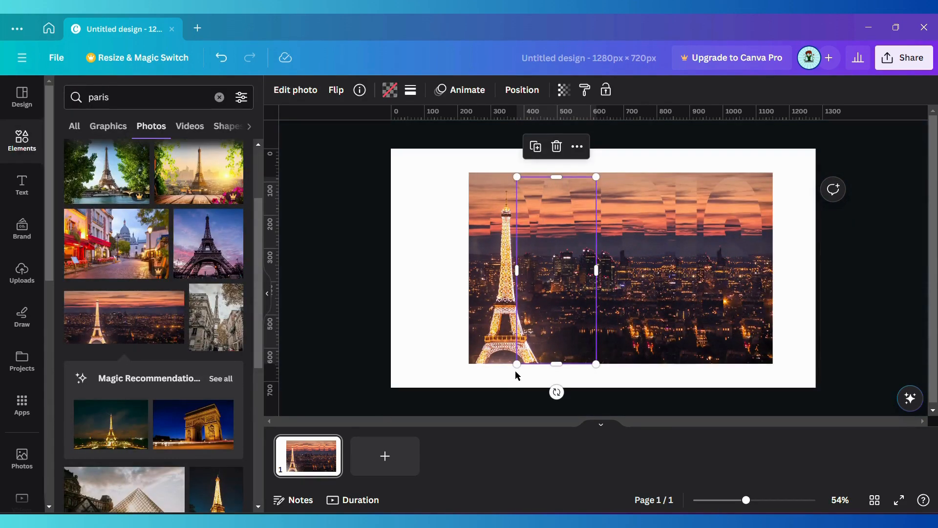
double_click(638, 257)
mouse_move(611, 255)
mouse_down()
mouse_move(675, 246)
mouse_move(598, 248)
mouse_up()
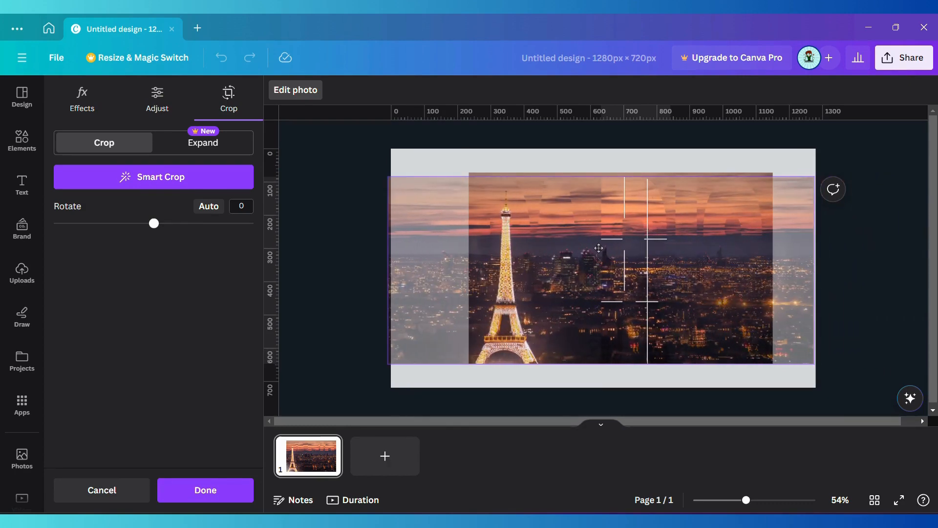
click(205, 490)
- Reposition the photo inside the I and S frames so both crops line up with the background photo
double_click(682, 277)
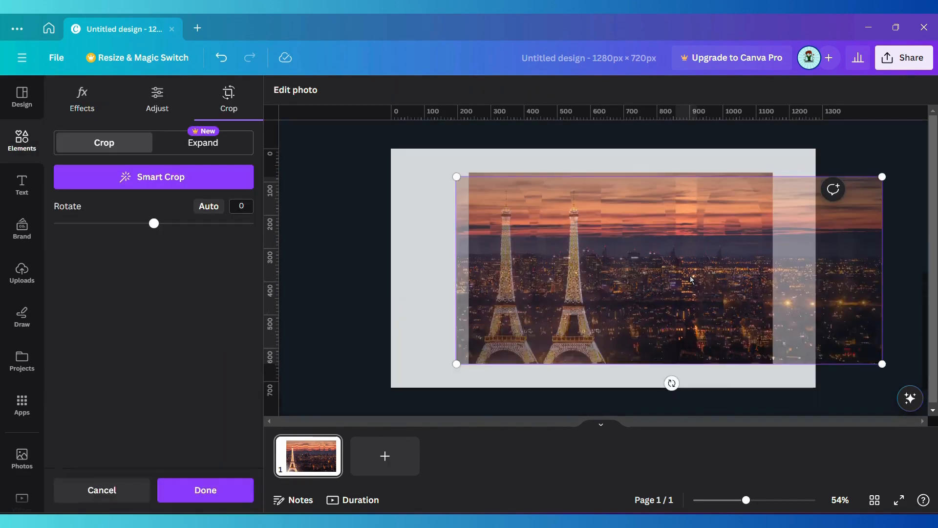
drag(681, 277, 610, 287)
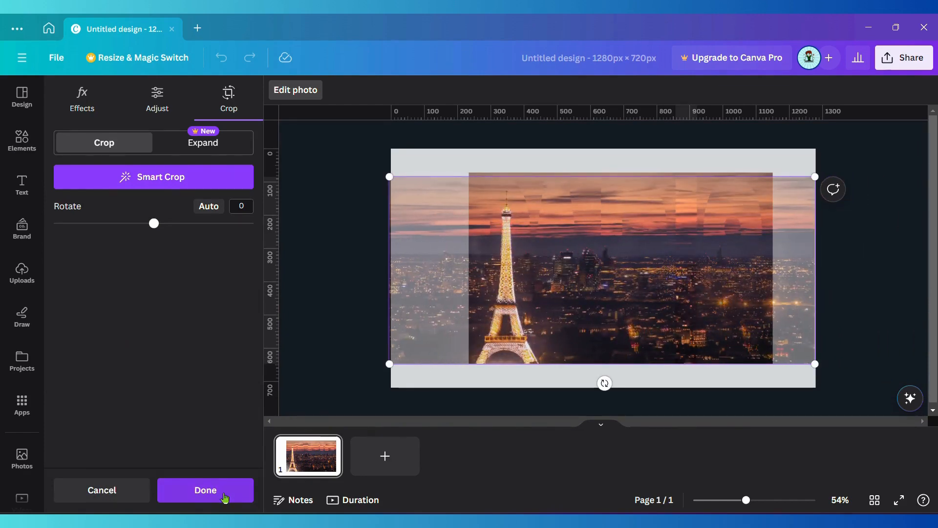
click(224, 495)
double_click(726, 259)
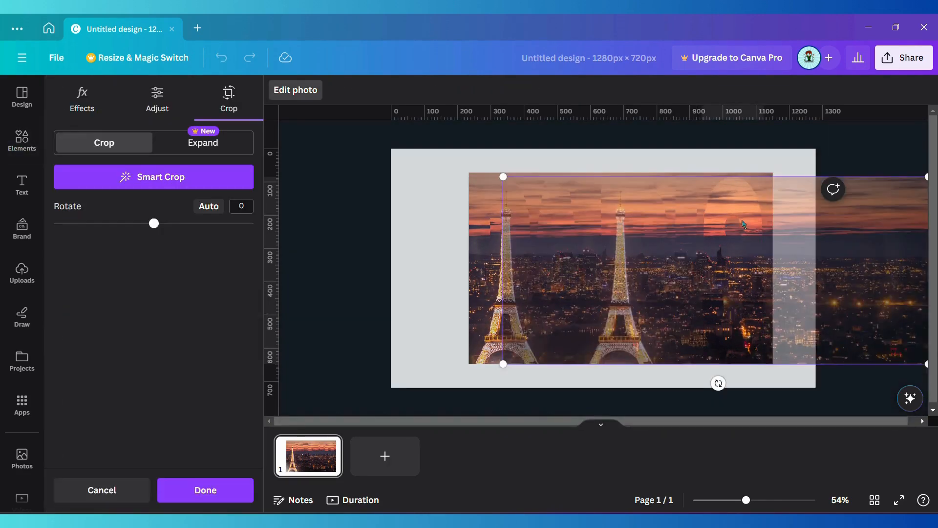
drag(726, 259, 609, 245)
click(220, 494)
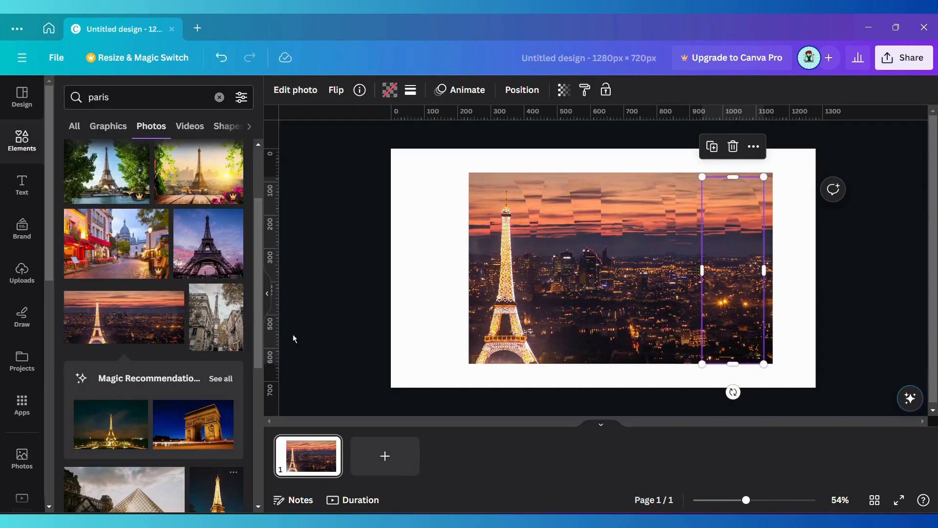
- Delete the full Eiffel Tower background photo from the layers, keeping the five filled letter frames
click(522, 94)
click(227, 92)
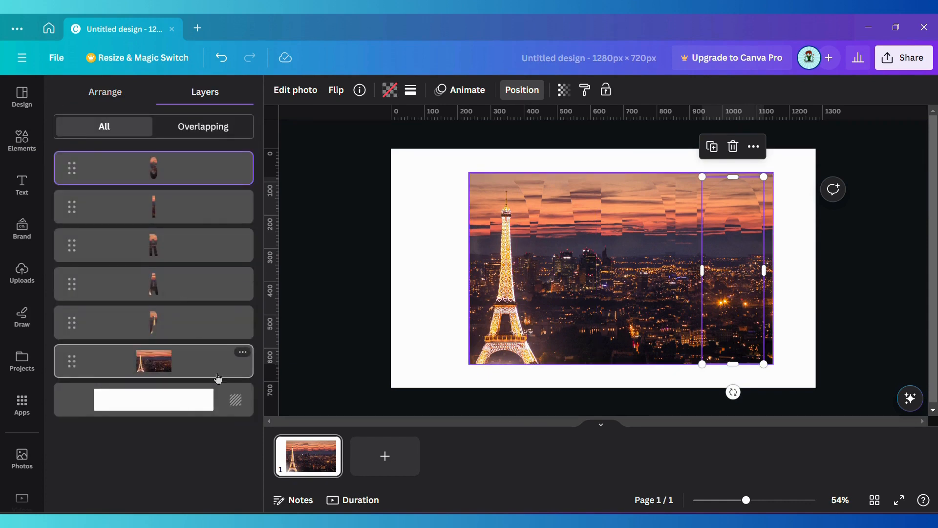
key(Delete)
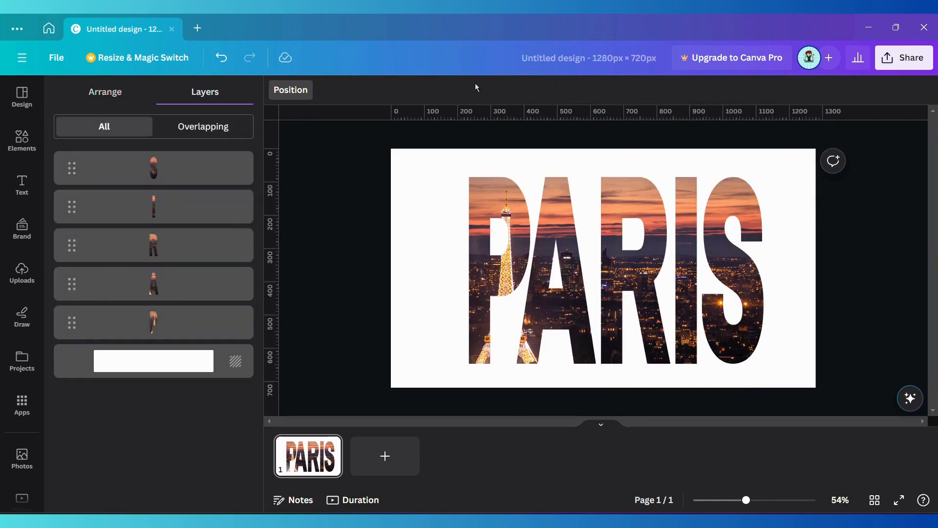
- Shrink the five letters on their shared baseline so they rise in height from about 395 px for P to about 490 px for S
click(486, 213)
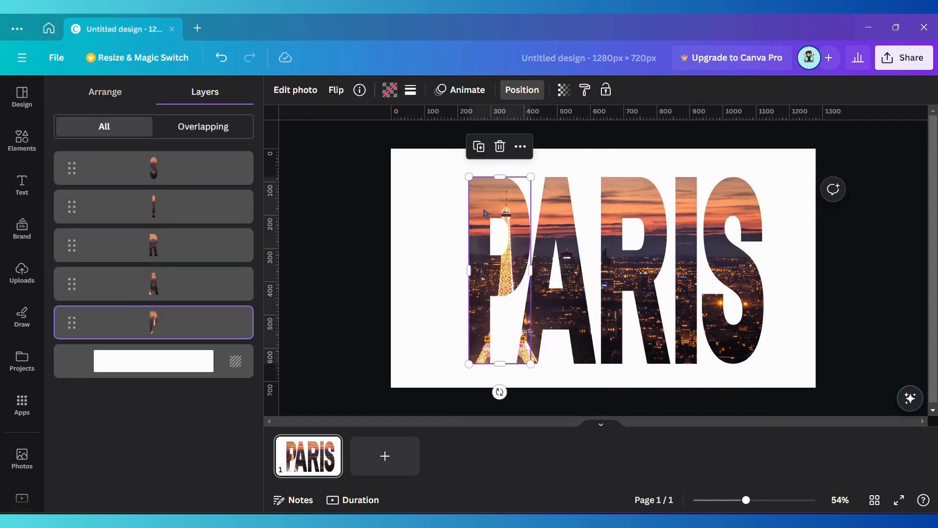
drag(530, 177, 512, 233)
click(568, 224)
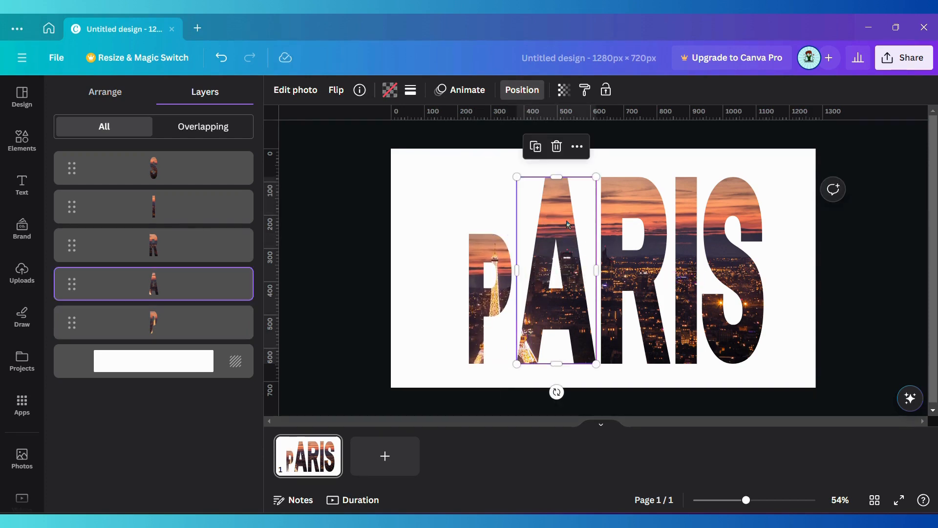
drag(596, 177, 575, 228)
click(626, 221)
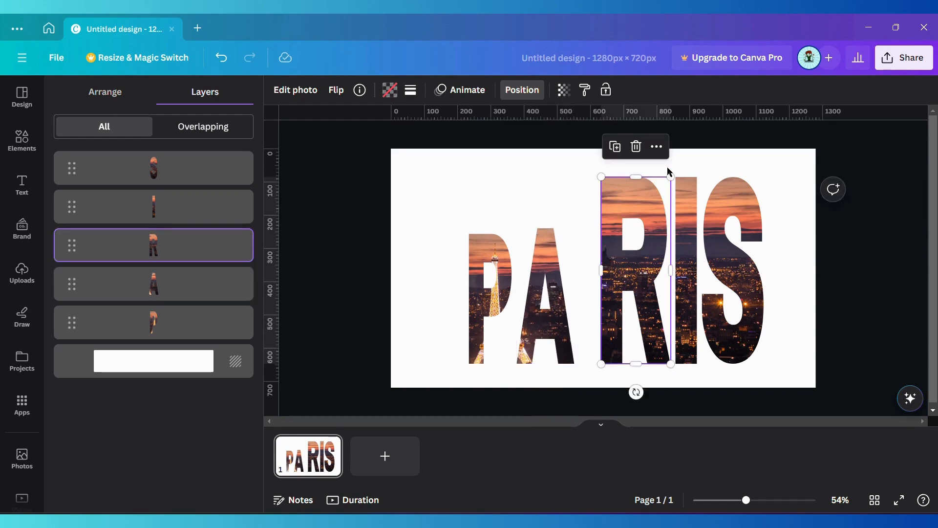
drag(671, 177, 653, 220)
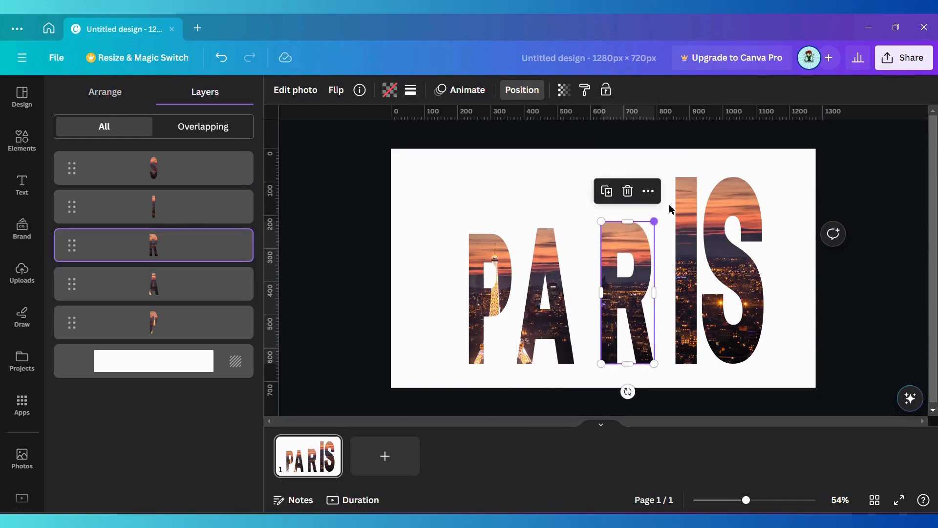
click(686, 205)
drag(696, 177, 687, 215)
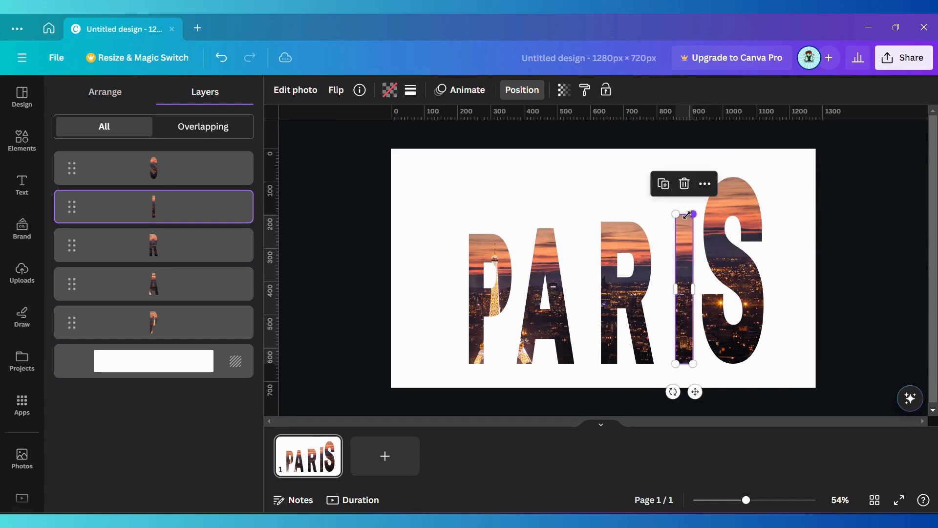
click(729, 209)
drag(765, 176, 756, 201)
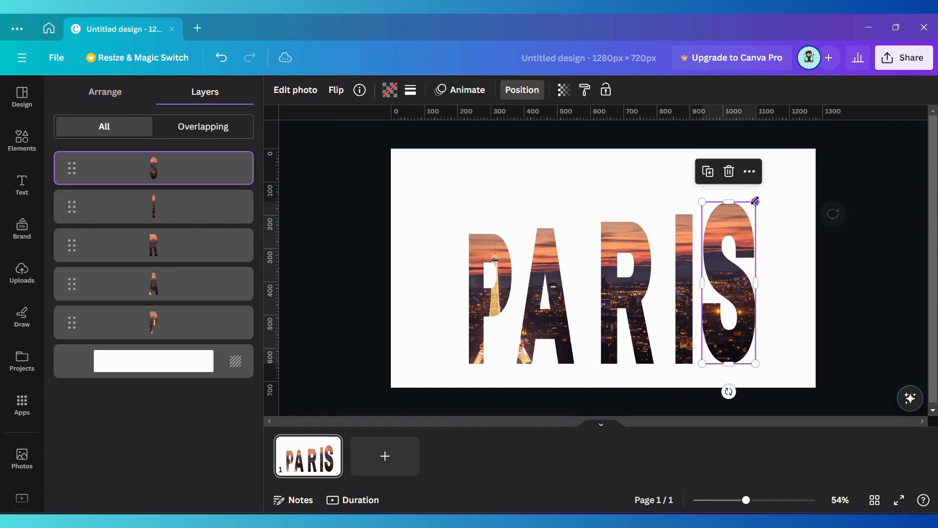
- Move the A, R, I and S letters along the baseline toward P to close the gaps in the word
click(546, 300)
drag(607, 298, 583, 299)
click(684, 293)
drag(684, 293, 646, 293)
click(733, 292)
drag(733, 292, 697, 292)
- Enlarge all five letters together to about 880 px wide and center the word horizontally on the page
drag(405, 213, 733, 233)
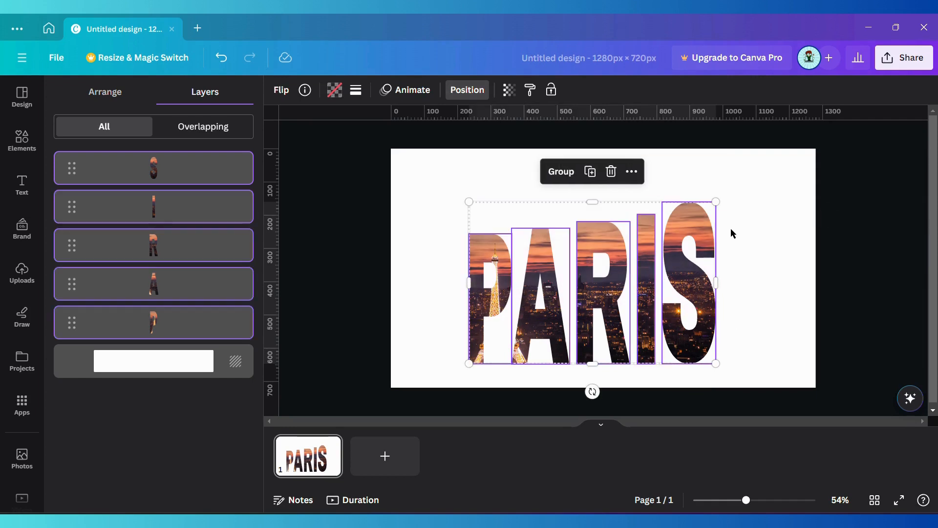
drag(717, 201, 761, 172)
drag(700, 309, 660, 309)
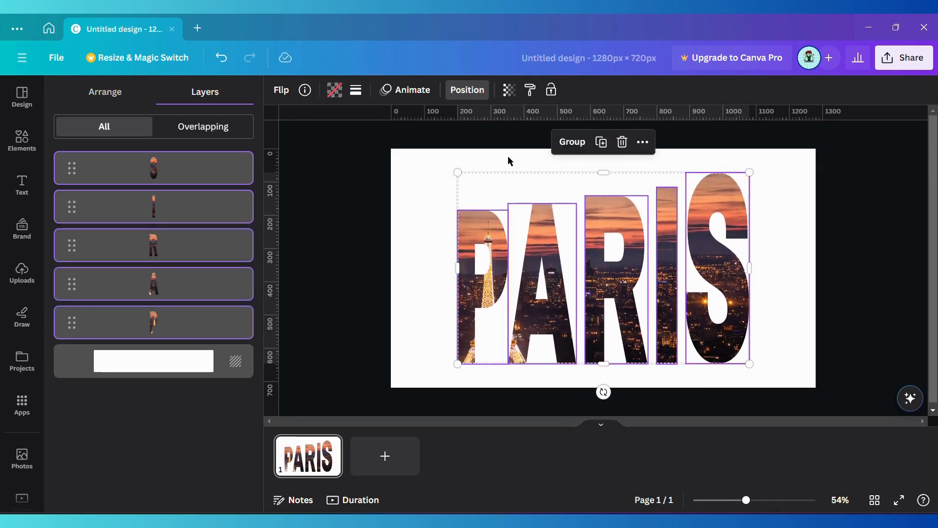
click(431, 190)
- Shrink each letter again from its baseline for a steeper rise, from about 290 px tall for P to about 410 px for S
click(494, 220)
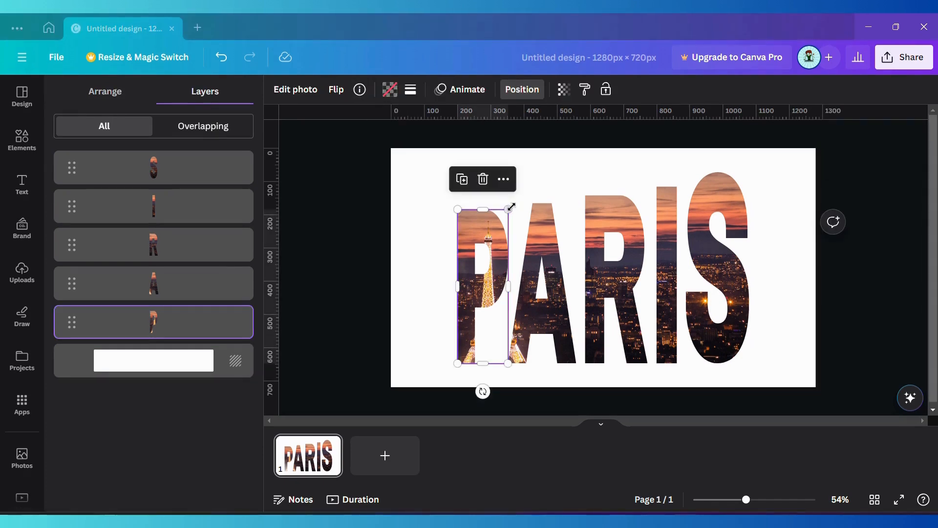
drag(509, 209, 491, 267)
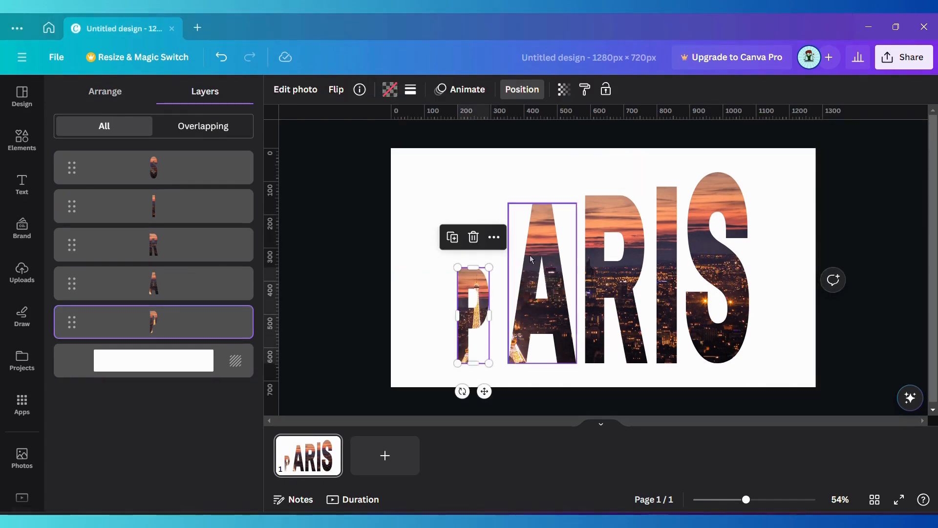
click(560, 221)
drag(576, 202, 552, 261)
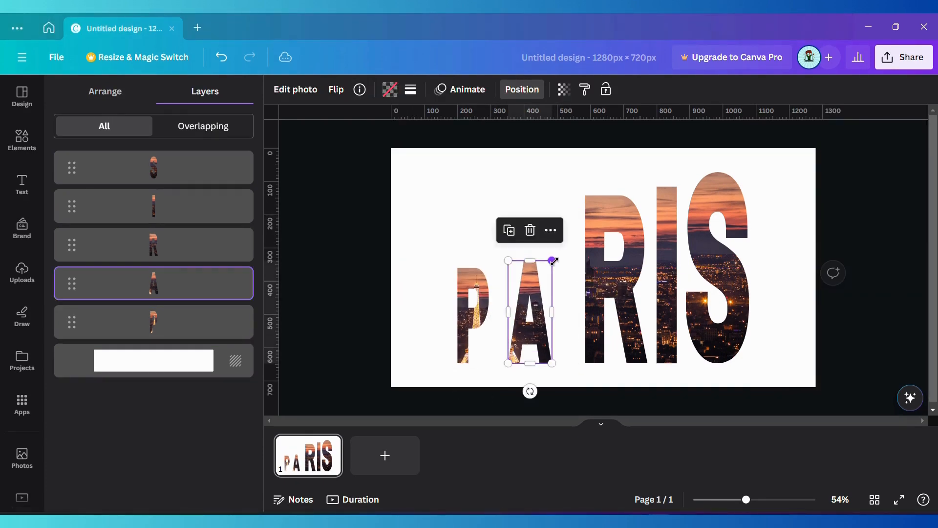
click(617, 225)
drag(648, 195, 655, 223)
click(660, 237)
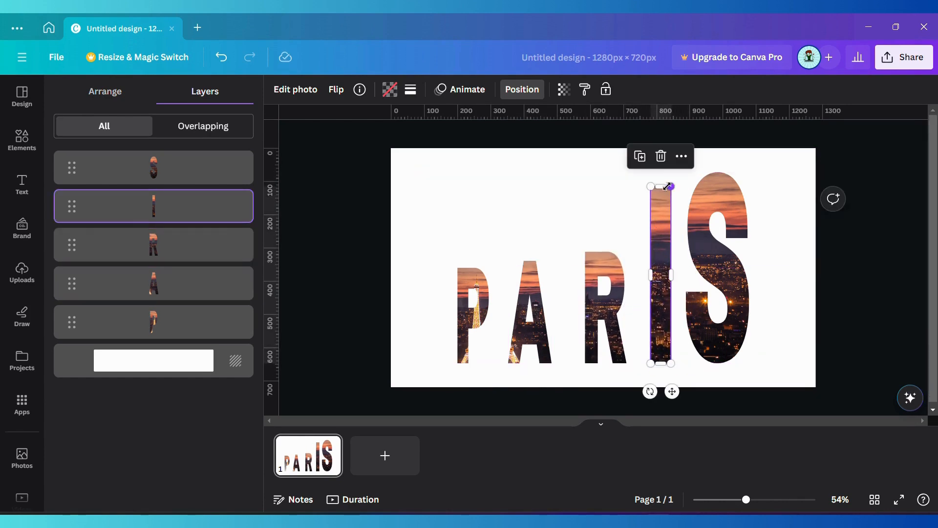
drag(671, 186, 664, 240)
click(714, 204)
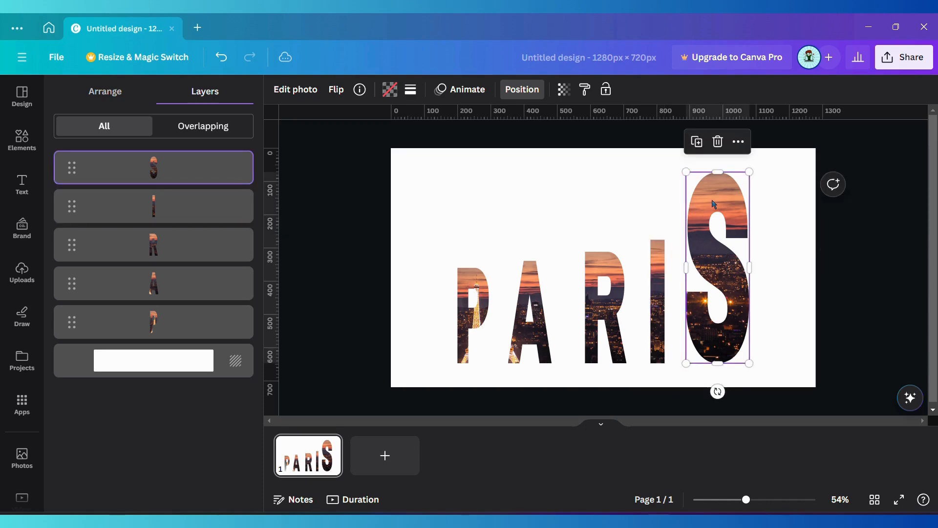
drag(752, 177, 731, 226)
- Shift the resized A, R, I and S letters toward P so the word is evenly and tightly spaced
click(540, 344)
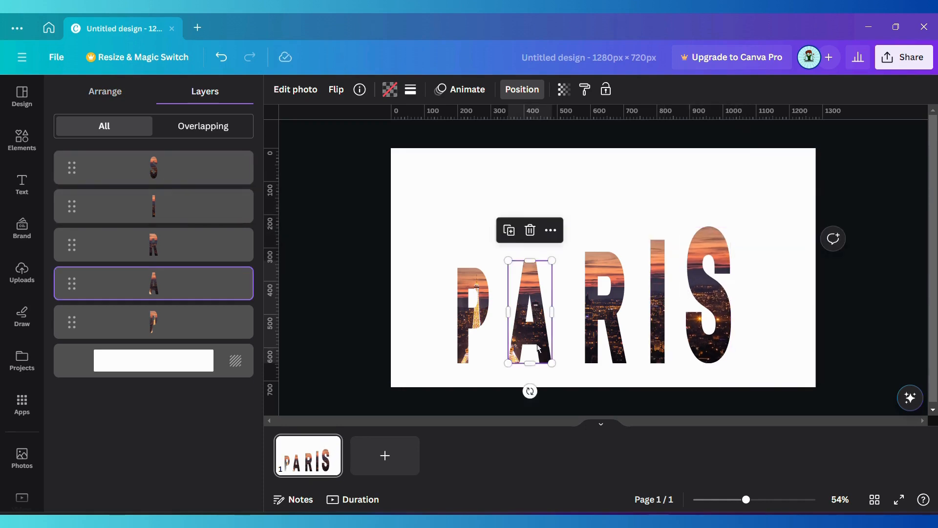
drag(540, 344, 520, 348)
drag(597, 328, 549, 324)
drag(664, 323, 602, 323)
drag(699, 327, 620, 327)
- Select all five letters and enlarge them together until the word is about 820 px wide
drag(447, 259, 645, 312)
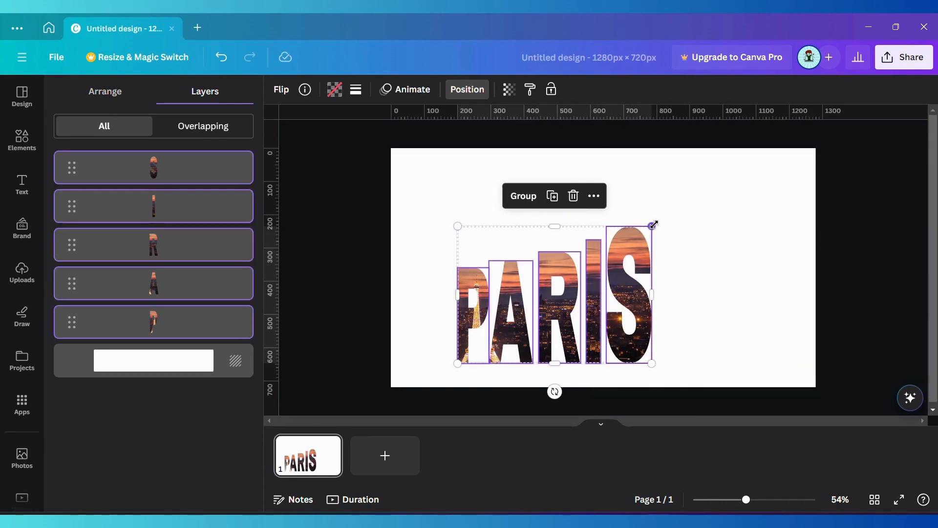
drag(653, 225, 729, 172)
click(801, 275)
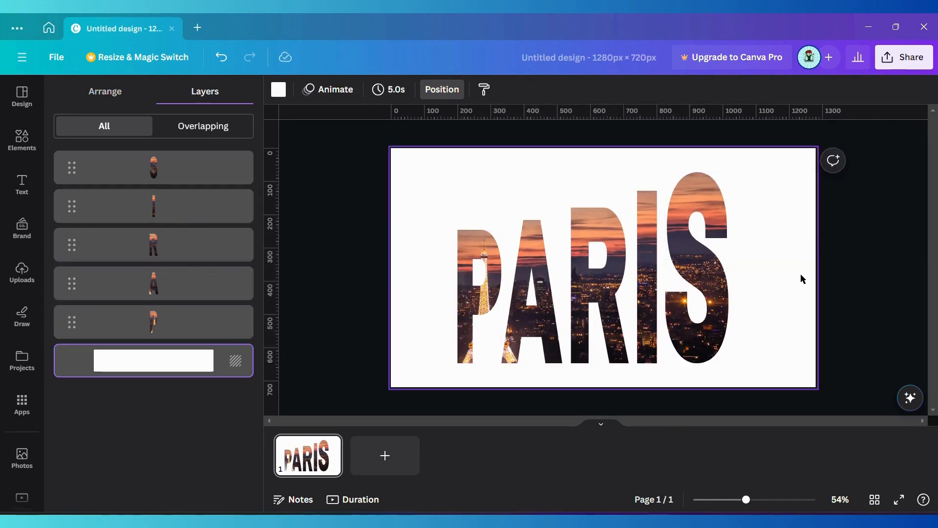